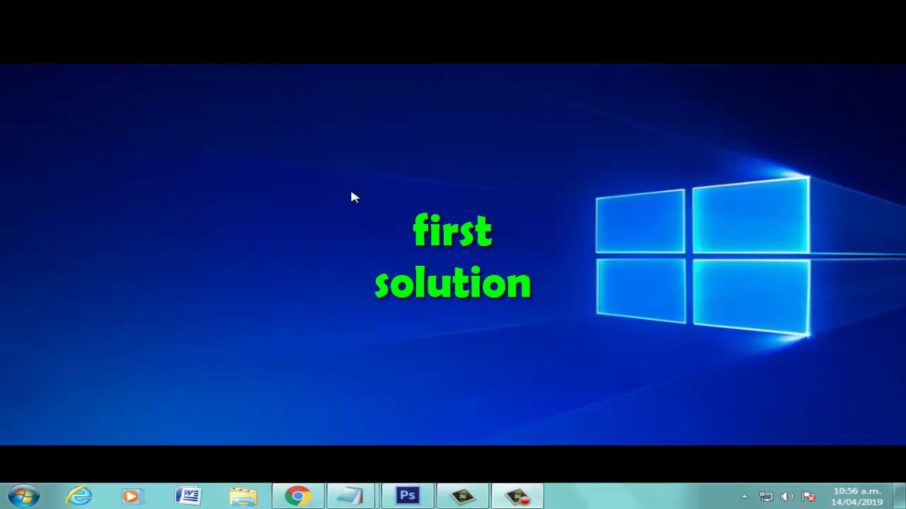
# Search the Start menu for cmd and run Command Prompt as administrator.
pyautogui.click(32, 493)
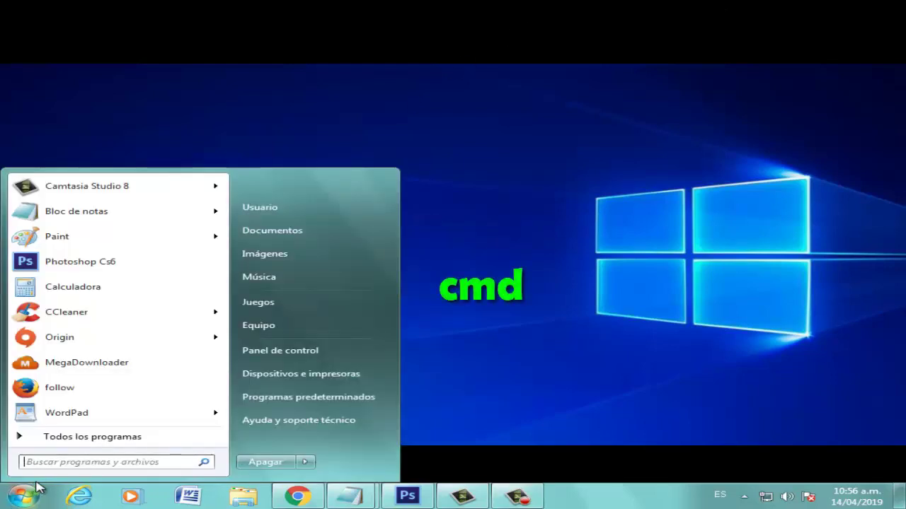
pyautogui.write('cmd')
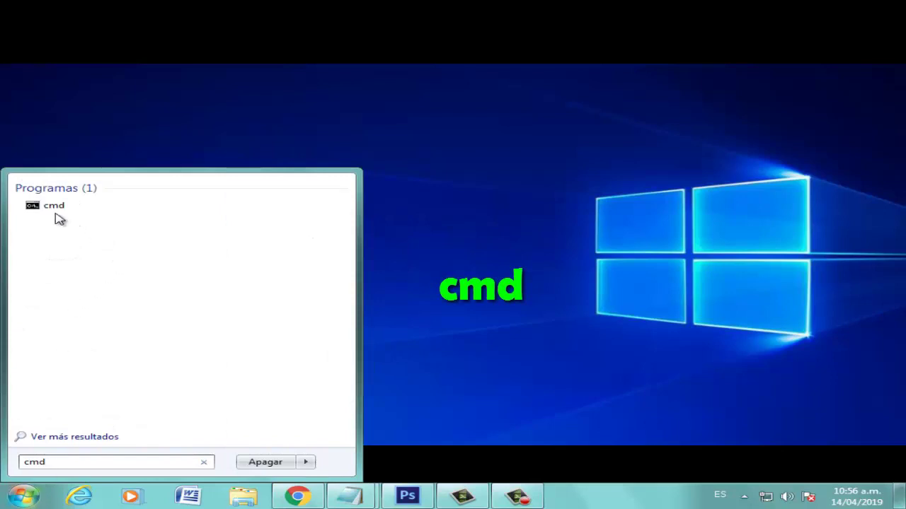
pyautogui.click(43, 207)
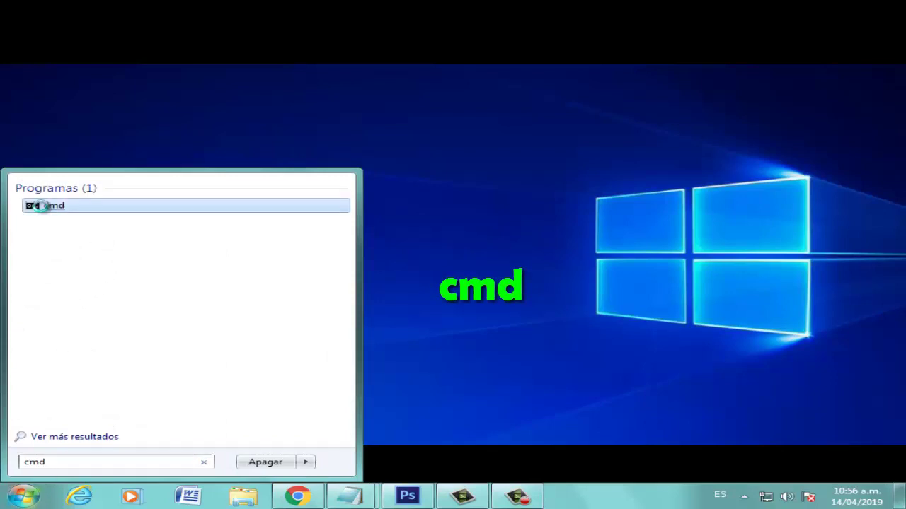
pyautogui.rightClick(44, 208)
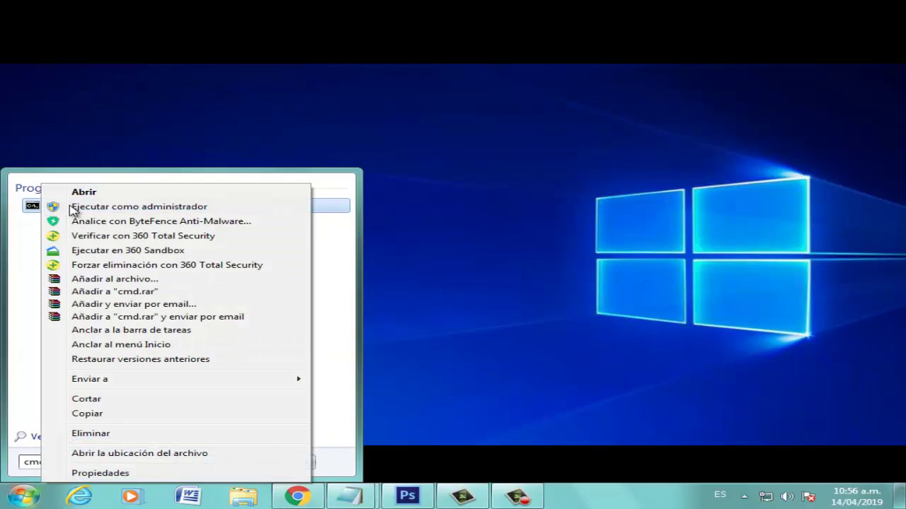
pyautogui.click(220, 210)
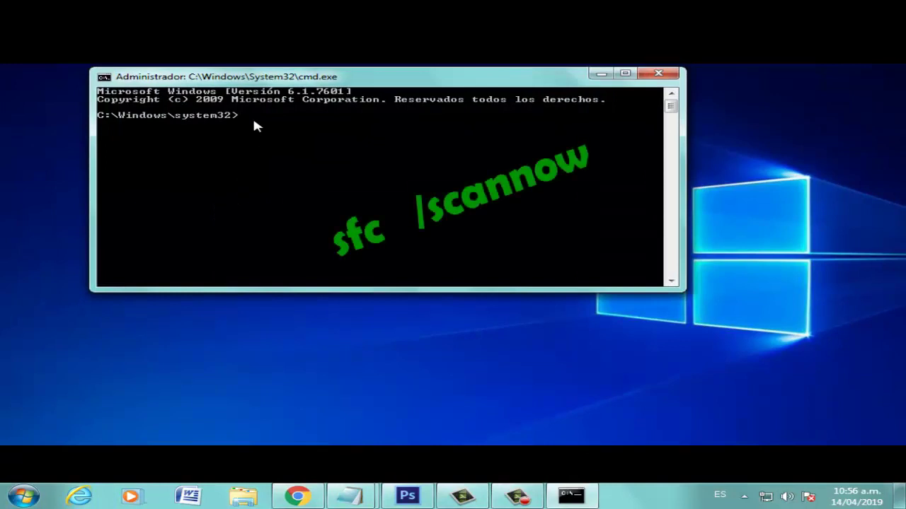
# Enter sfc /scannow at the administrator prompt, then close the Command Prompt window.
pyautogui.write('sfc')
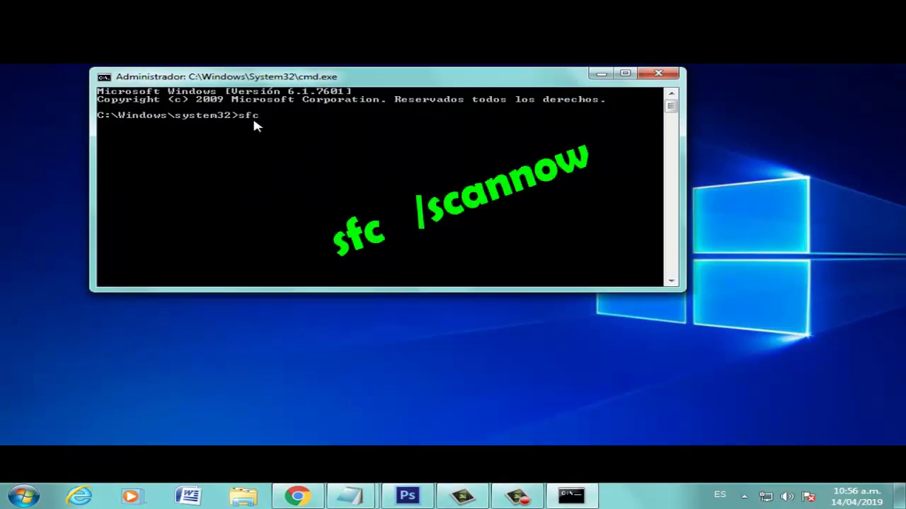
pyautogui.write(' /scannow')
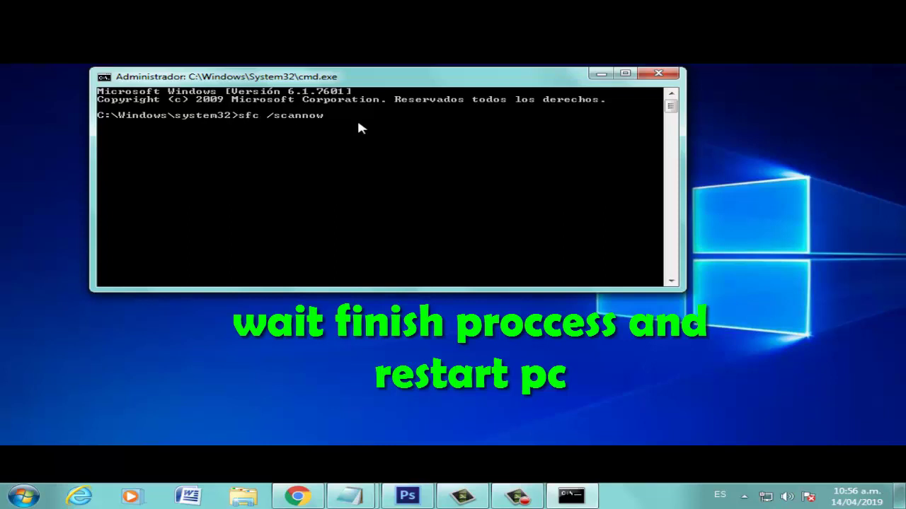
pyautogui.click(663, 81)
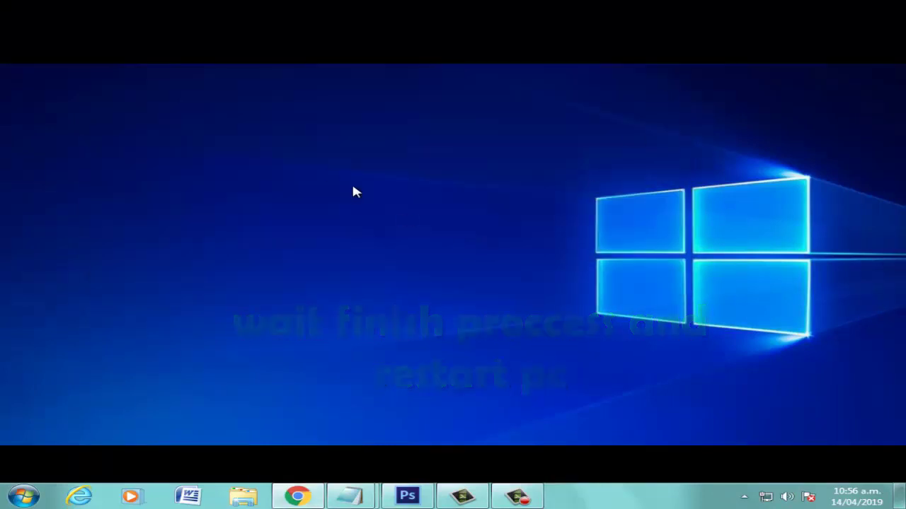
# Refresh the desktop, then launch Origin from the Start menu.
pyautogui.rightClick(320, 172)
pyautogui.click(390, 207)
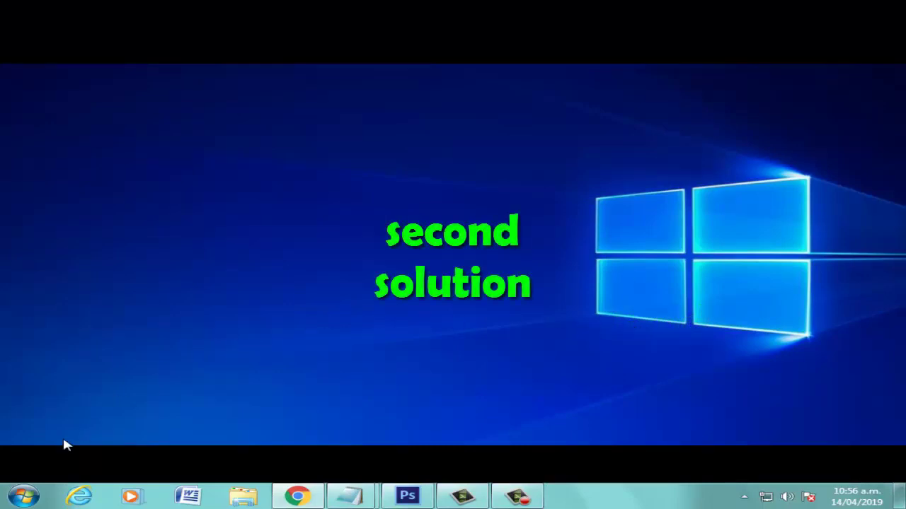
pyautogui.click(6, 500)
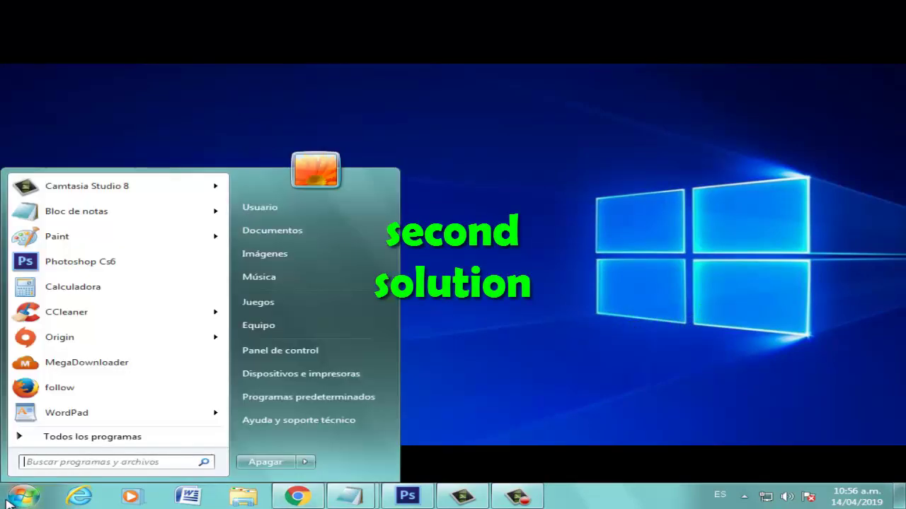
pyautogui.click(101, 343)
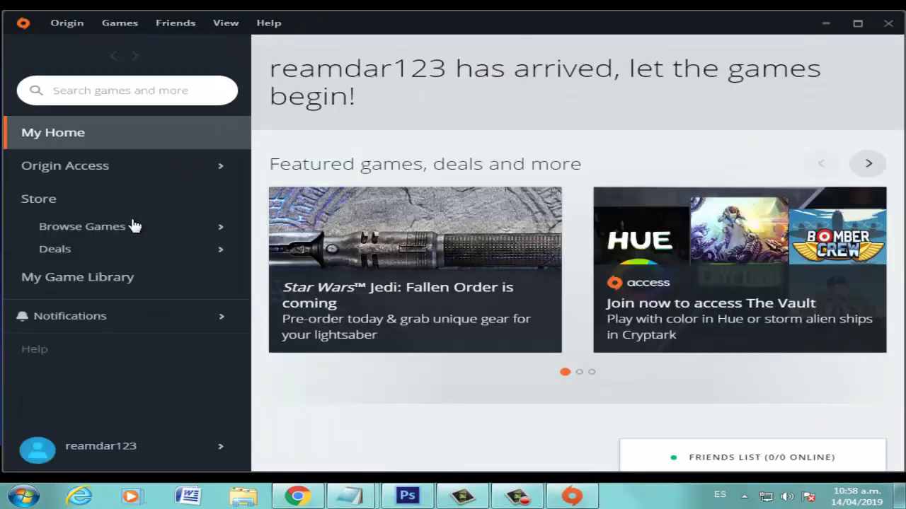
# Switch Origin to My Game Library, which shows 'No results found'.
pyautogui.click(82, 291)
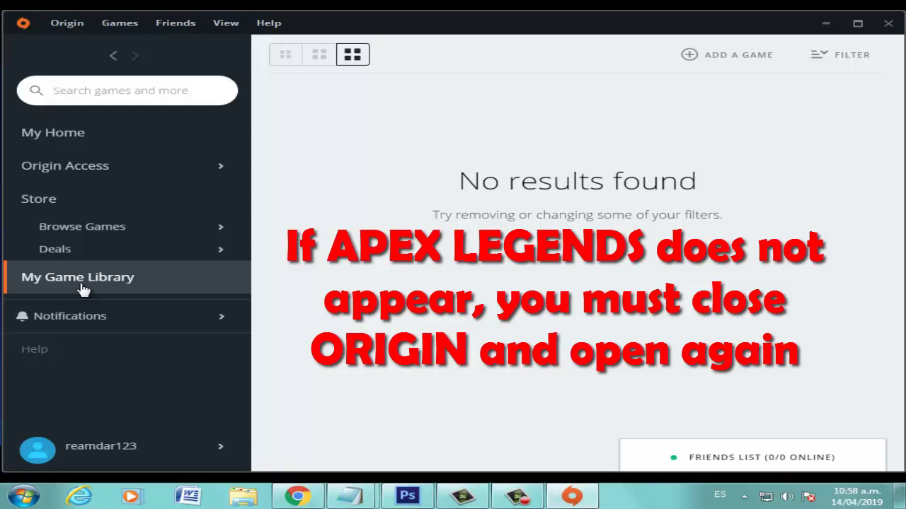
# Restart Origin from the tray, then run Repair on Apex Legends in the game library.
pyautogui.click(743, 497)
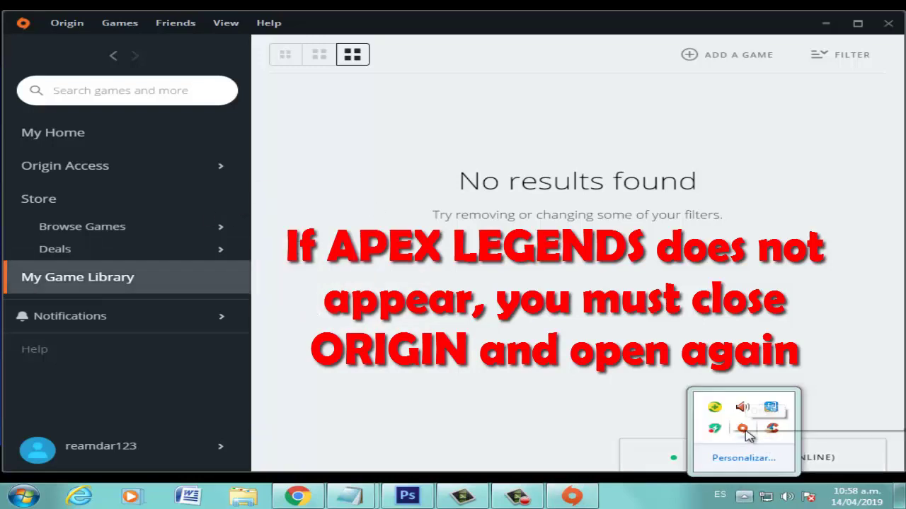
pyautogui.rightClick(743, 430)
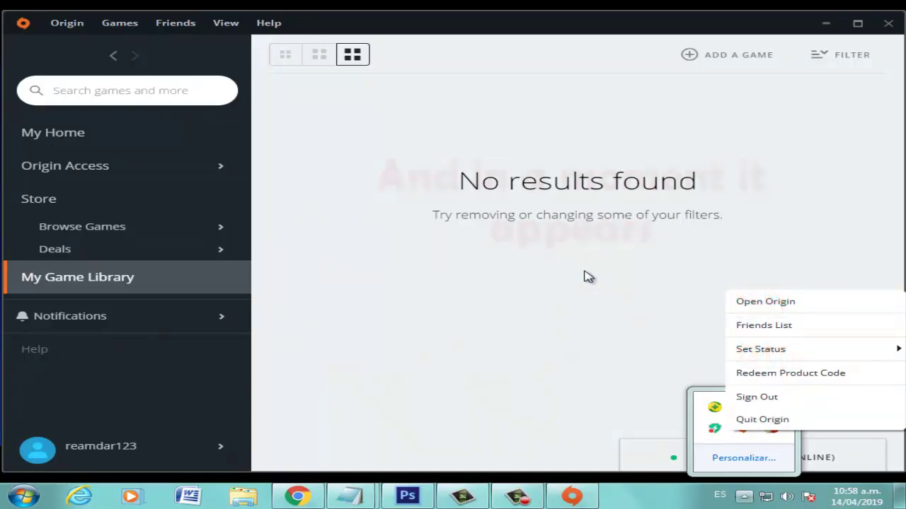
pyautogui.press('Escape')
pyautogui.click(588, 277)
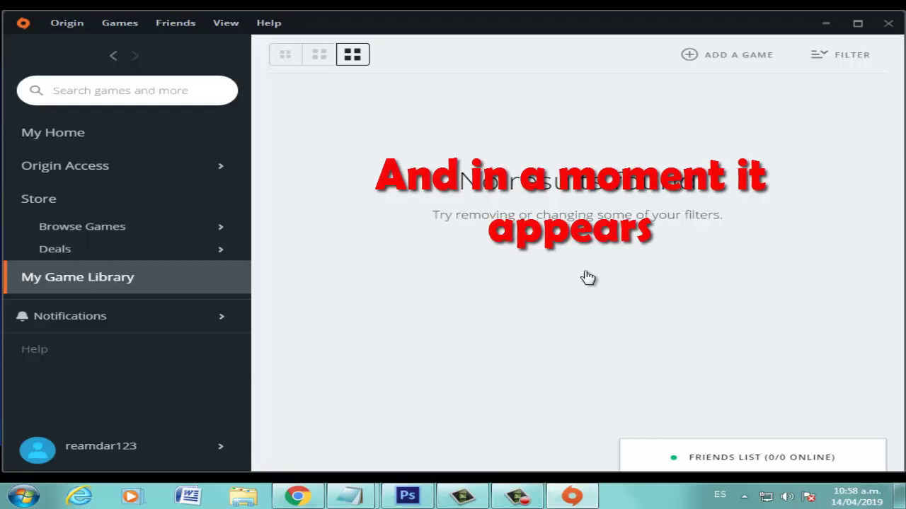
pyautogui.rightClick(402, 218)
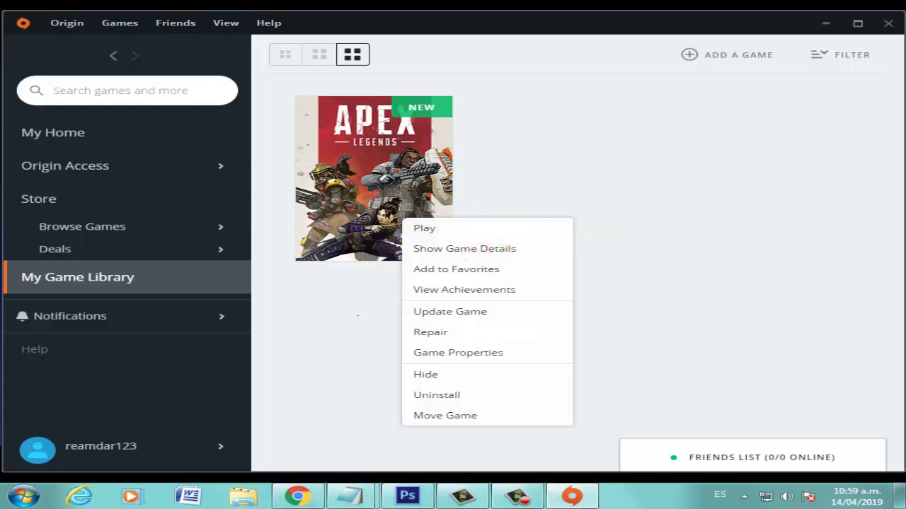
pyautogui.click(825, 23)
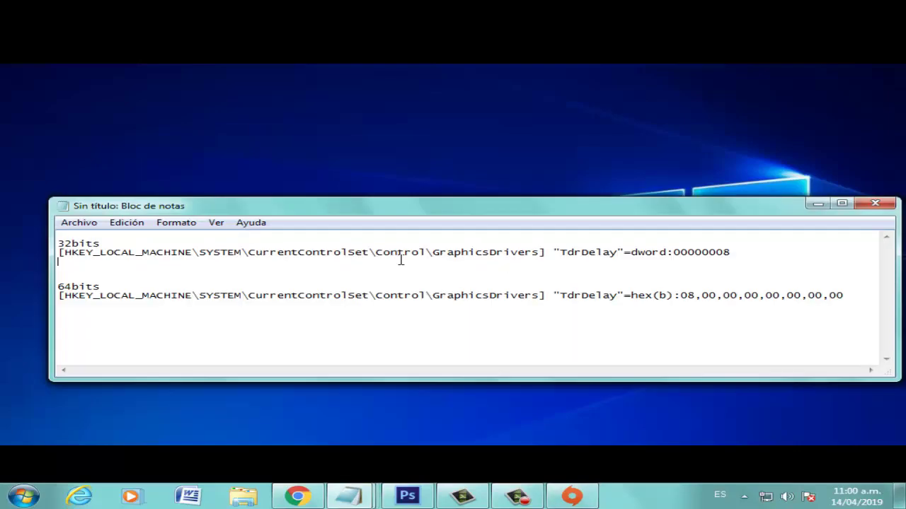
# Copy the 32bits "TdrDelay"=dword:00000008 line into the empty untitled Notepad note.
pyautogui.moveTo(79, 263); pyautogui.dragTo(59, 252)
pyautogui.press('cmd+c')
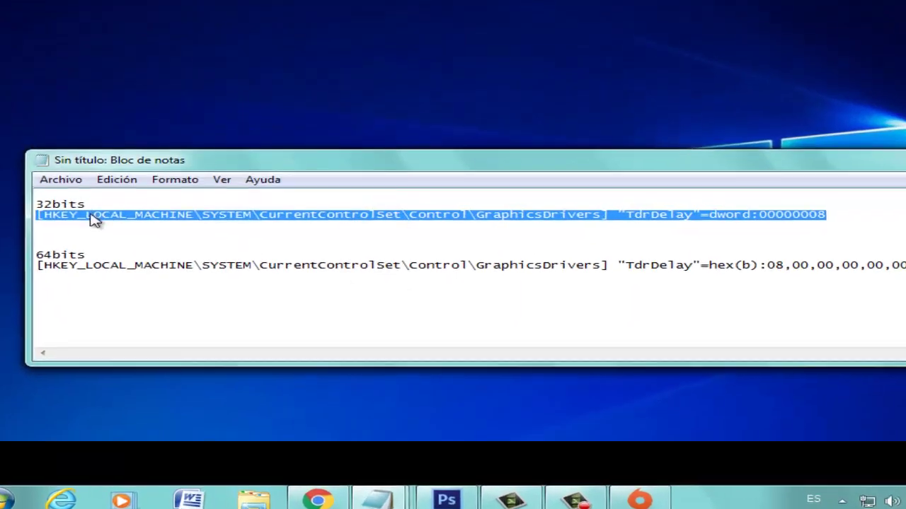
pyautogui.rightClick(141, 214)
pyautogui.click(164, 264)
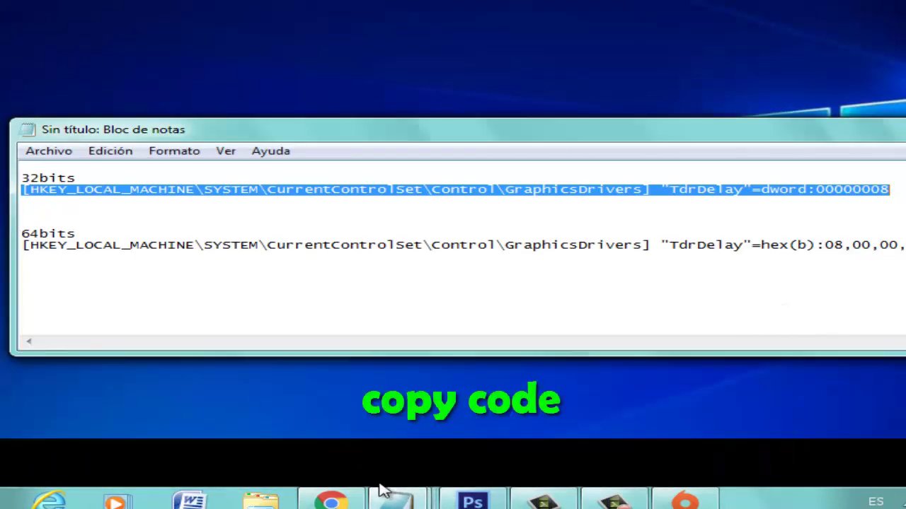
pyautogui.moveTo(380, 490)
pyautogui.click(579, 379)
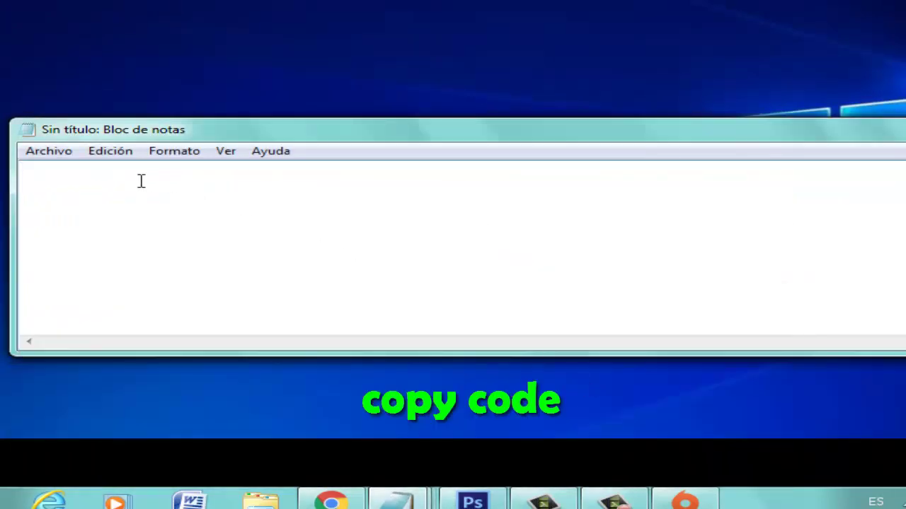
pyautogui.click(102, 157)
pyautogui.click(43, 170)
pyautogui.rightClick(42, 170)
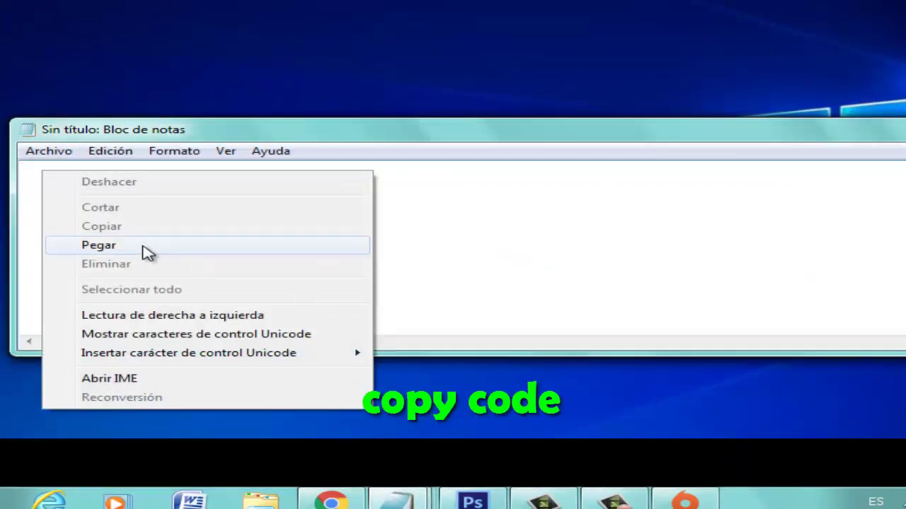
pyautogui.click(144, 245)
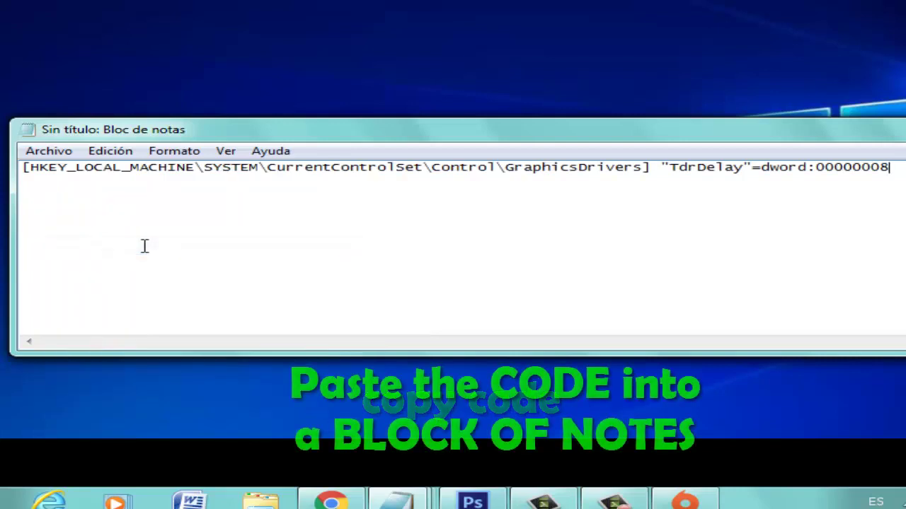
# Save the note to the Escritorio (desktop) as apex.reg.
pyautogui.click(53, 153)
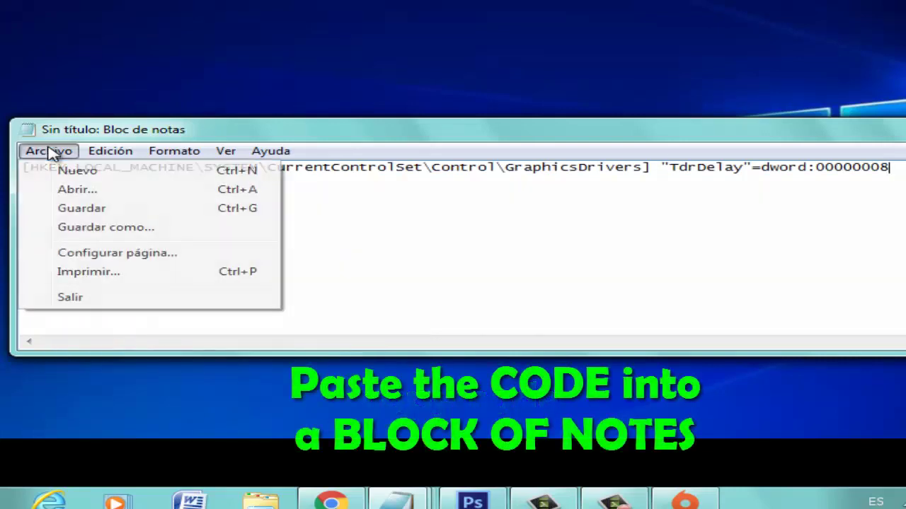
pyautogui.click(97, 211)
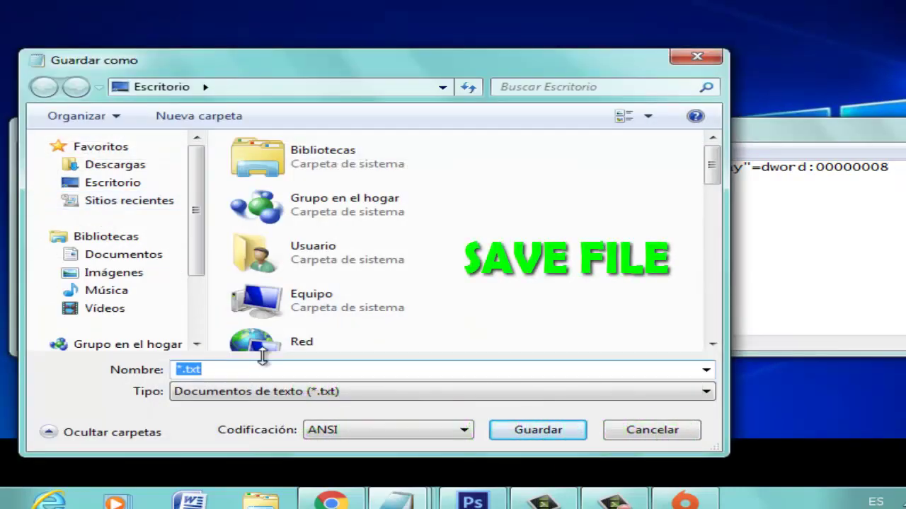
pyautogui.write('apex')
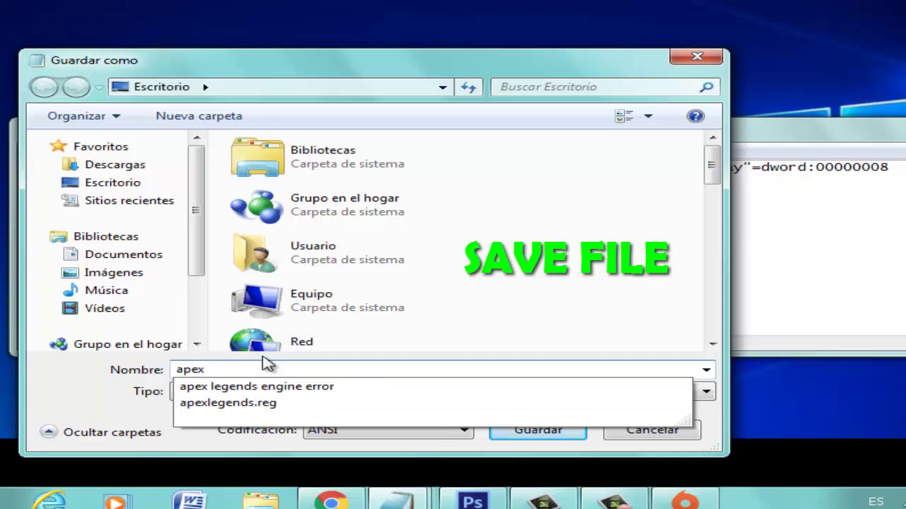
pyautogui.write('.re')
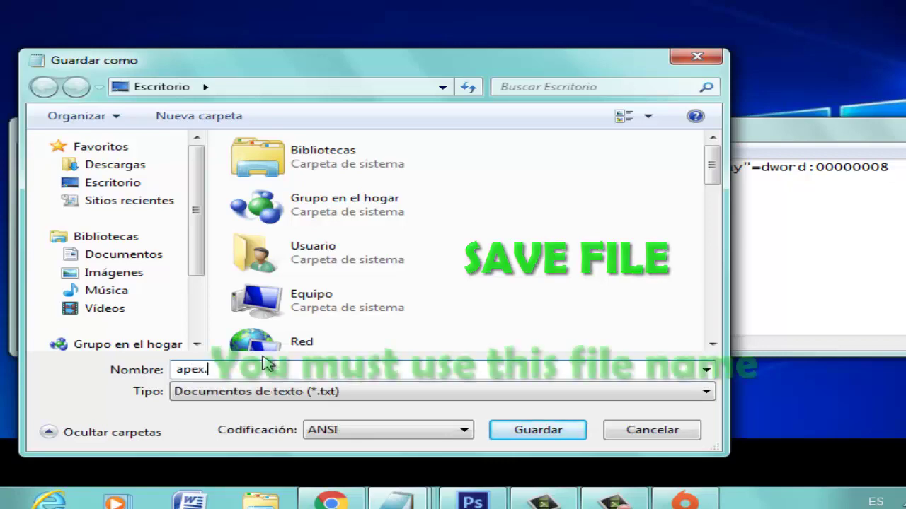
pyautogui.write('g')
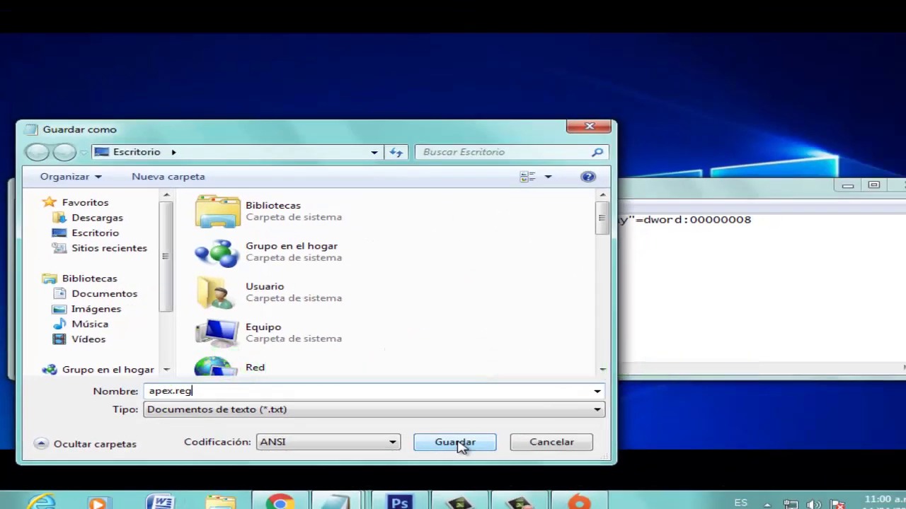
pyautogui.click(456, 442)
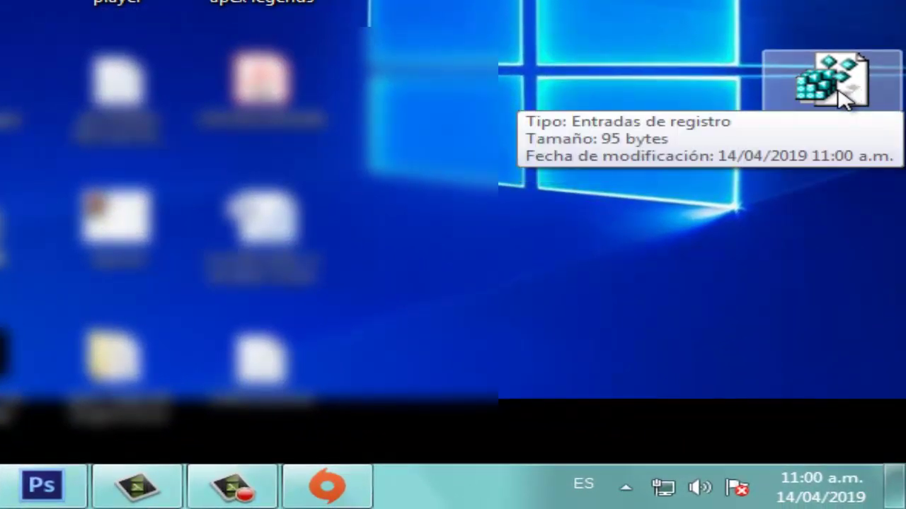
# Open apex.reg from the desktop and confirm the Registry Editor import with Sí.
pyautogui.doubleClick(837, 81)
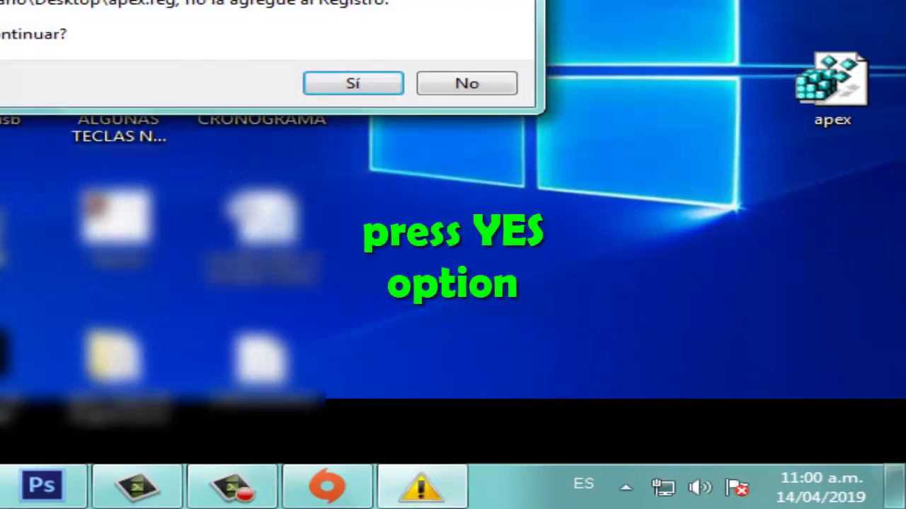
pyautogui.moveTo(297, 0); pyautogui.dragTo(297, 34)
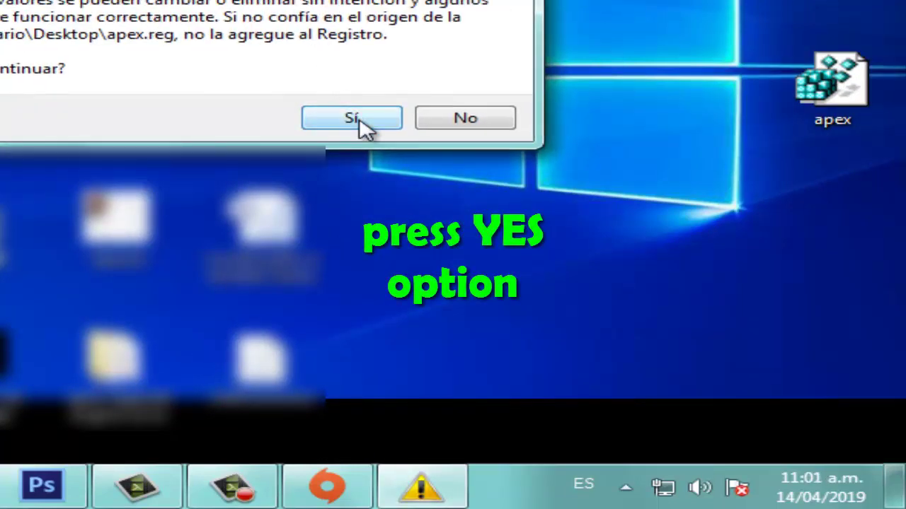
pyautogui.click(467, 122)
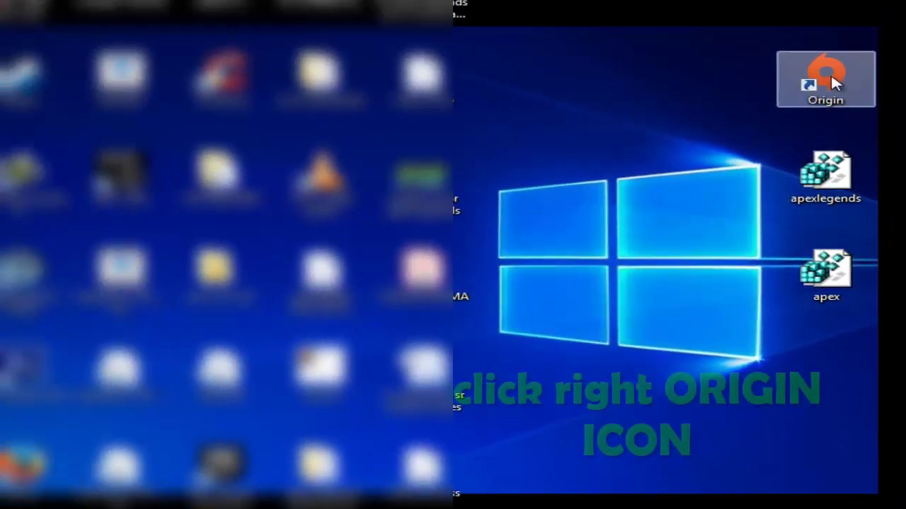
# Tick 'Ejecutar este programa como administrador' in the Origin shortcut's Compatibilidad settings, then close Propiedades.
pyautogui.rightClick(831, 76)
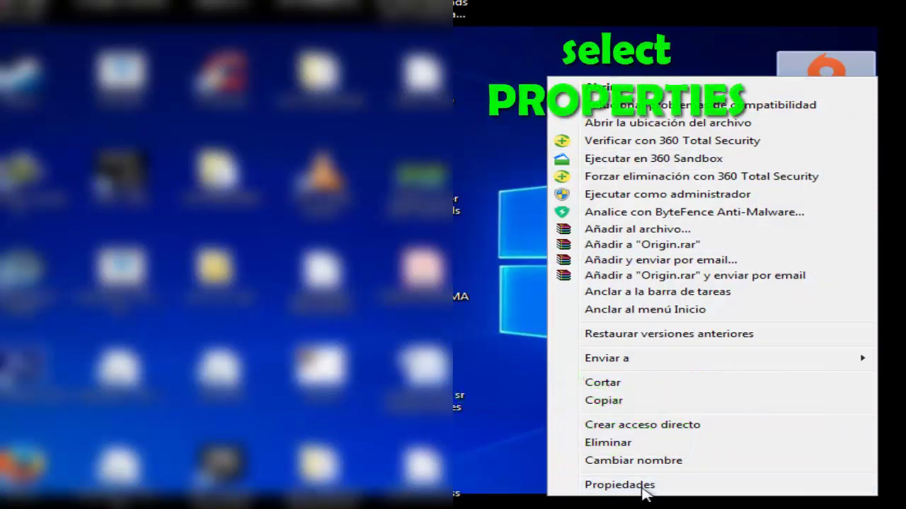
pyautogui.click(642, 488)
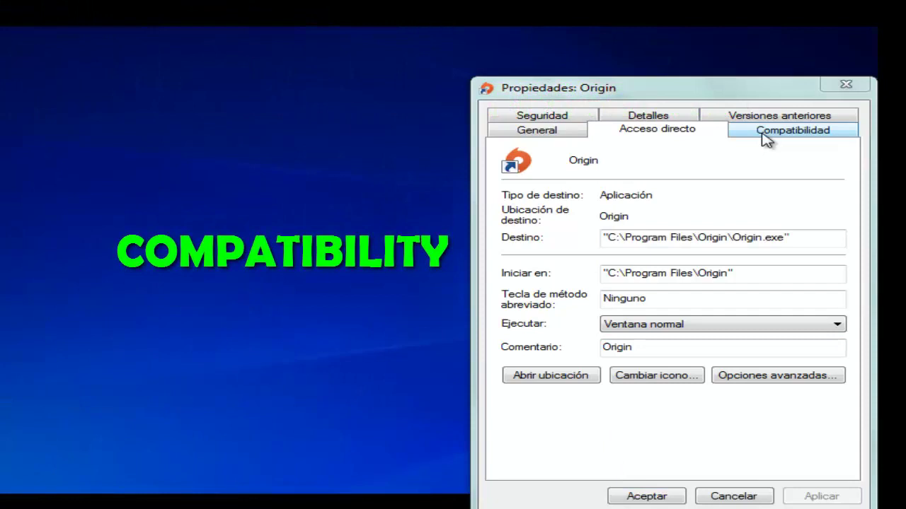
pyautogui.click(766, 138)
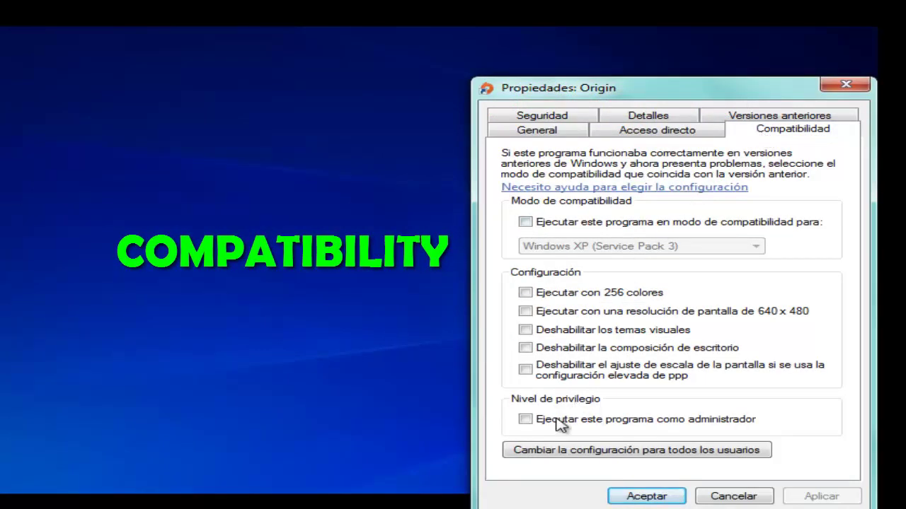
pyautogui.click(525, 420)
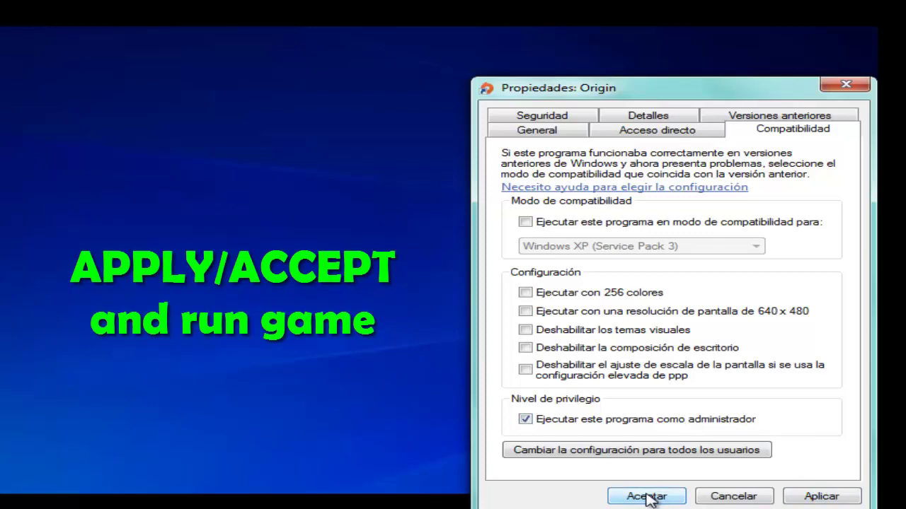
pyautogui.click(845, 85)
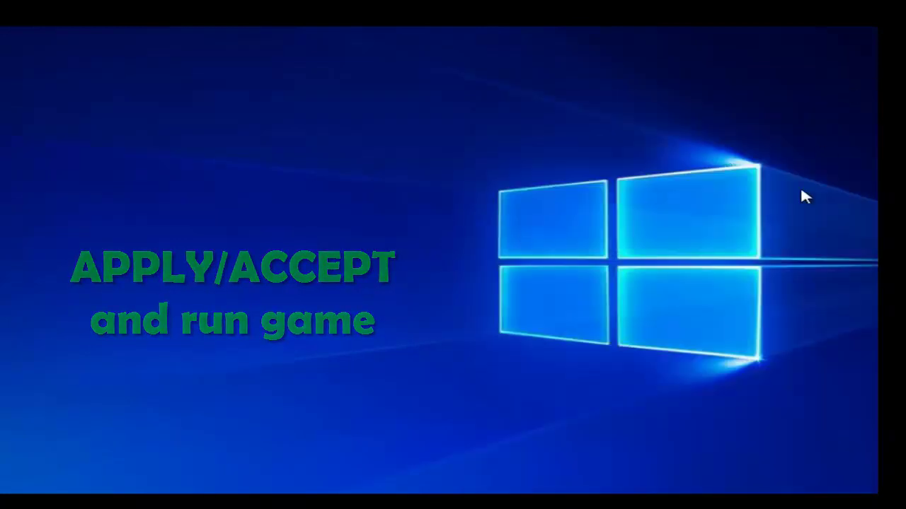